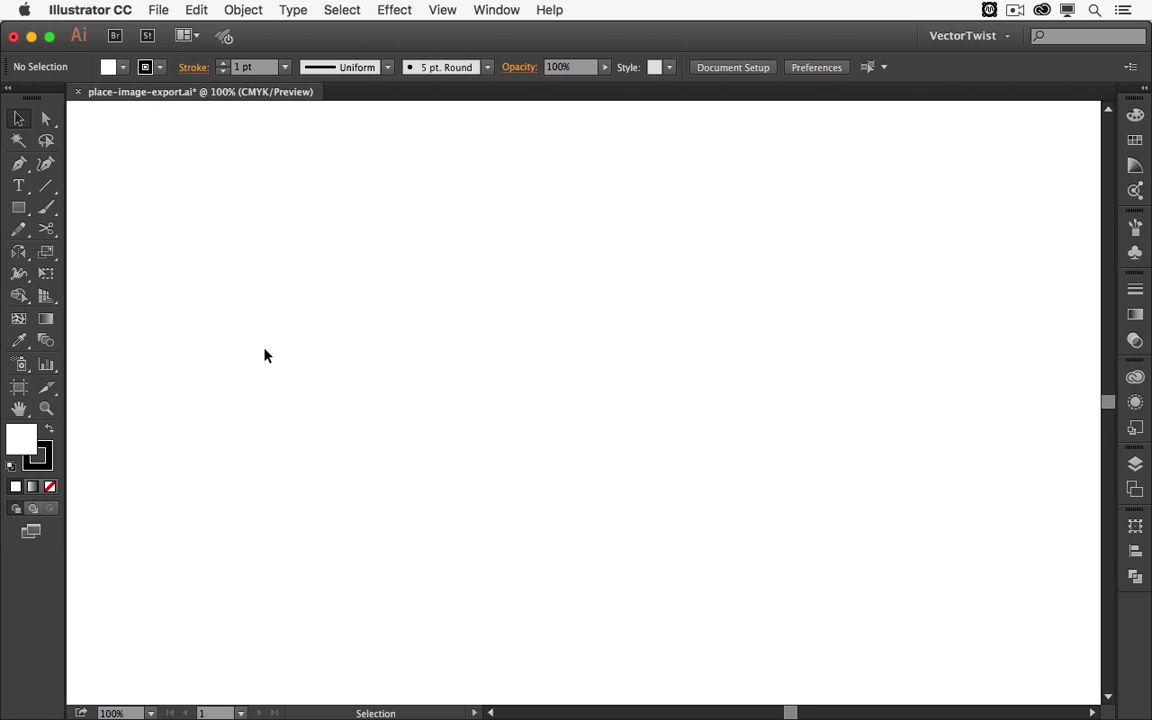
Choose place image.jpg for placing, with the Link option toggled
{"action": "left_click", "coordinate": [155, 12]}
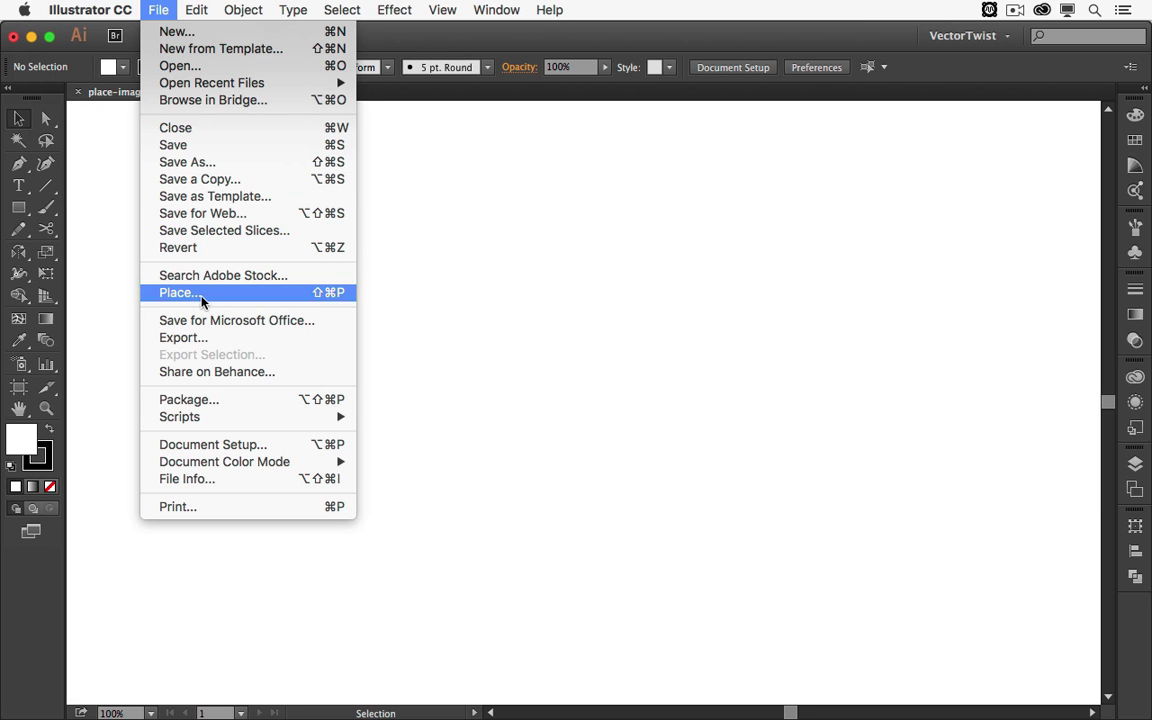
{"action": "left_click", "coordinate": [326, 300]}
{"action": "left_click_drag", "start_coordinate": [682, 114], "coordinate": [667, 142]}
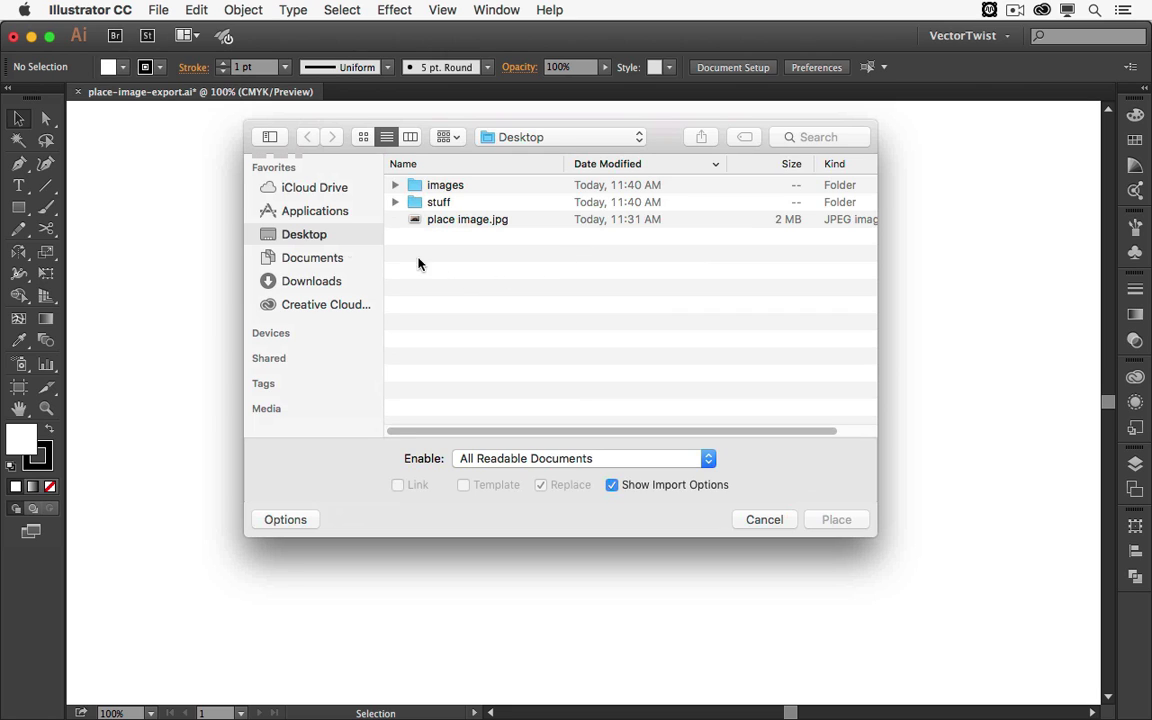
{"action": "left_click", "coordinate": [498, 222]}
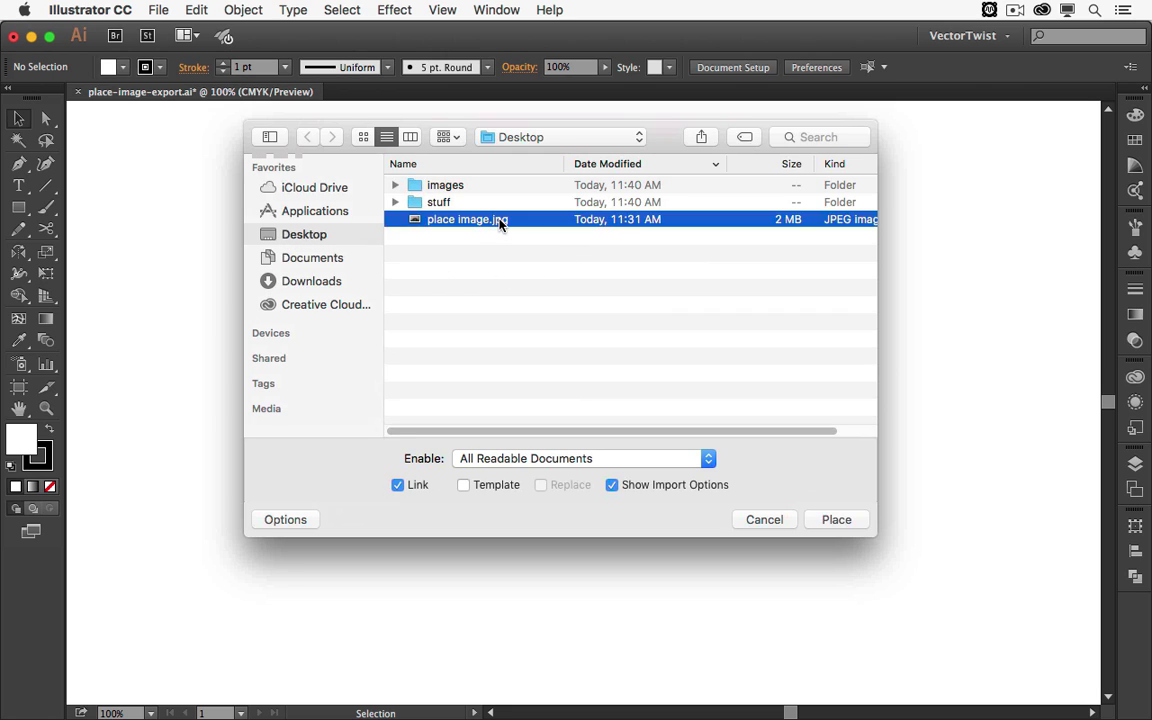
{"action": "left_click", "coordinate": [400, 486]}
{"action": "left_click", "coordinate": [840, 521]}
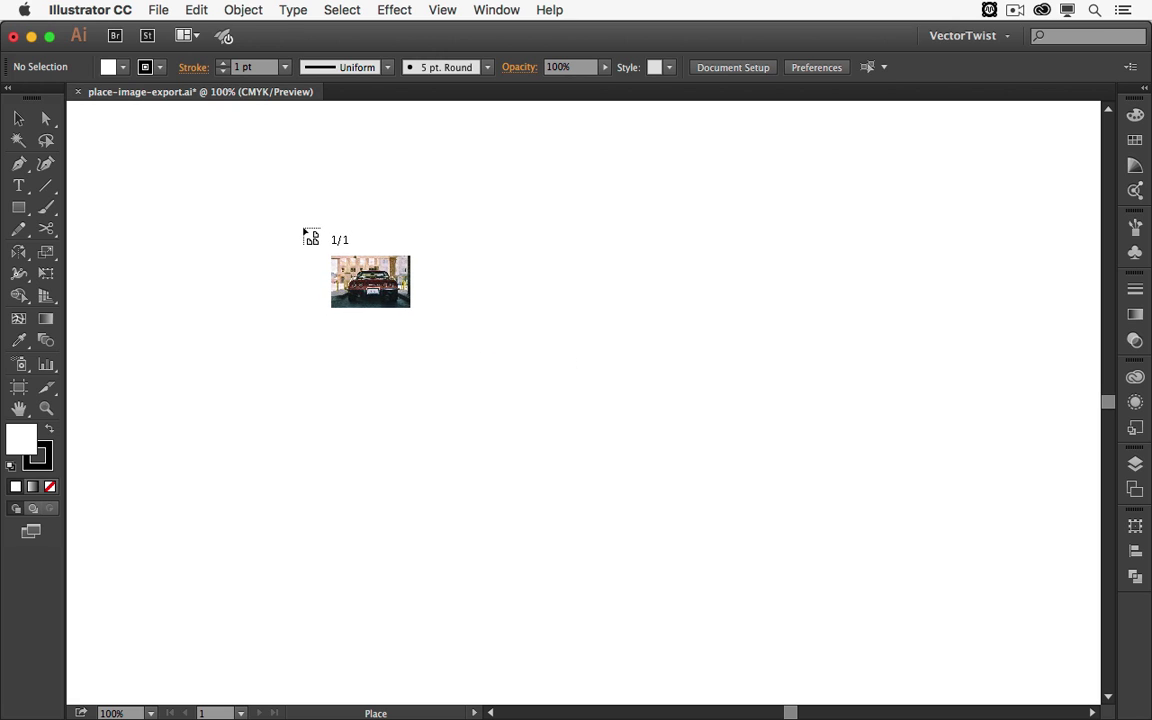
Drop the Corvette photo onto the artboard at full size and drag it across the canvas
{"action": "left_click", "coordinate": [303, 232]}
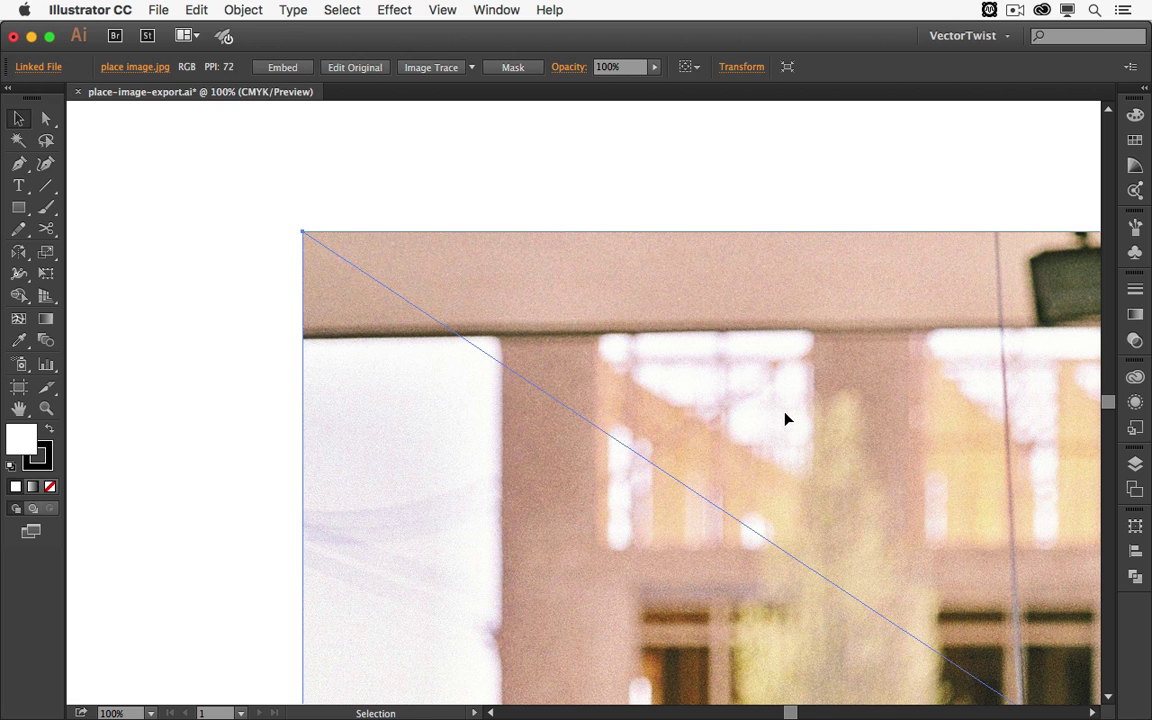
{"action": "left_click_drag", "start_coordinate": [786, 419], "coordinate": [465, 414]}
{"action": "left_click_drag", "start_coordinate": [494, 265], "coordinate": [811, 494]}
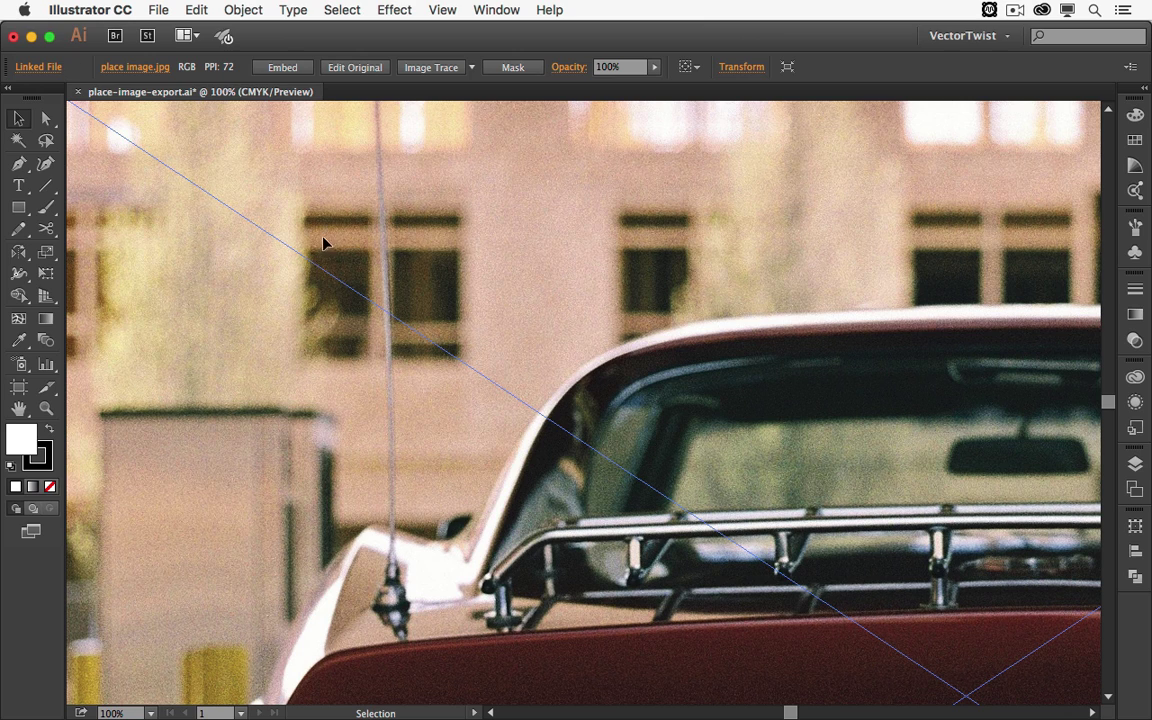
Place place image.jpg as a linked file in a dragged frame filling most of the artboard
{"action": "key", "text": "super+shift+a"}
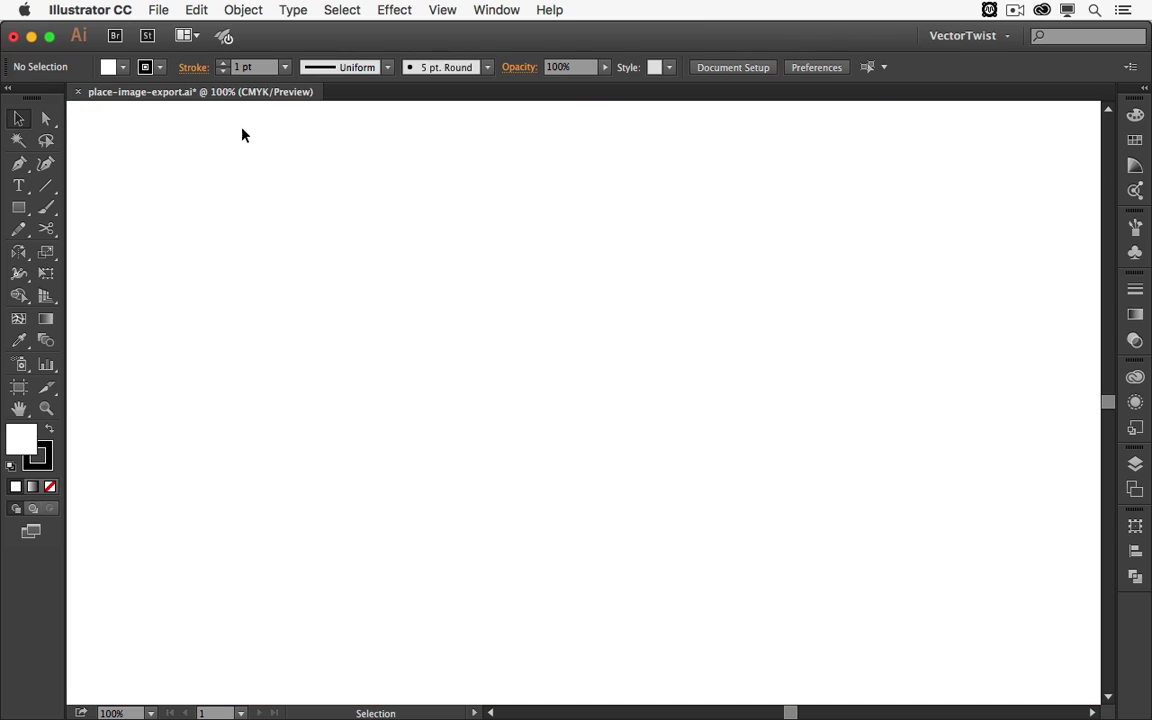
{"action": "left_click", "coordinate": [156, 10]}
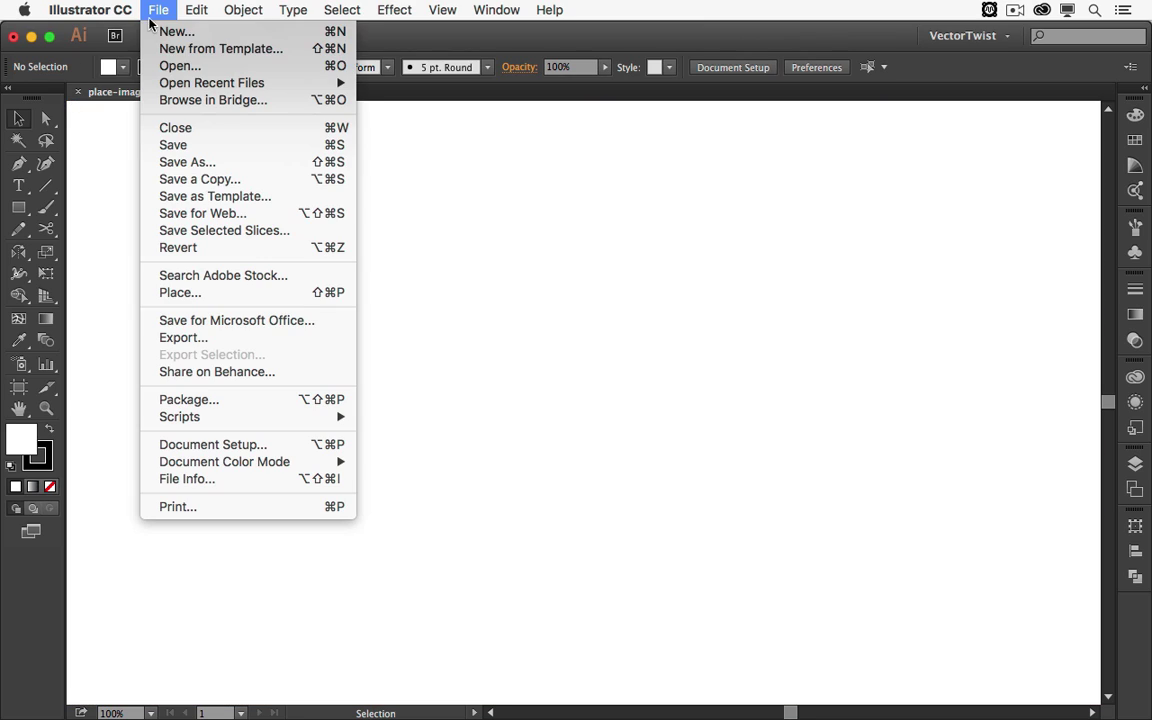
{"action": "left_click", "coordinate": [190, 292]}
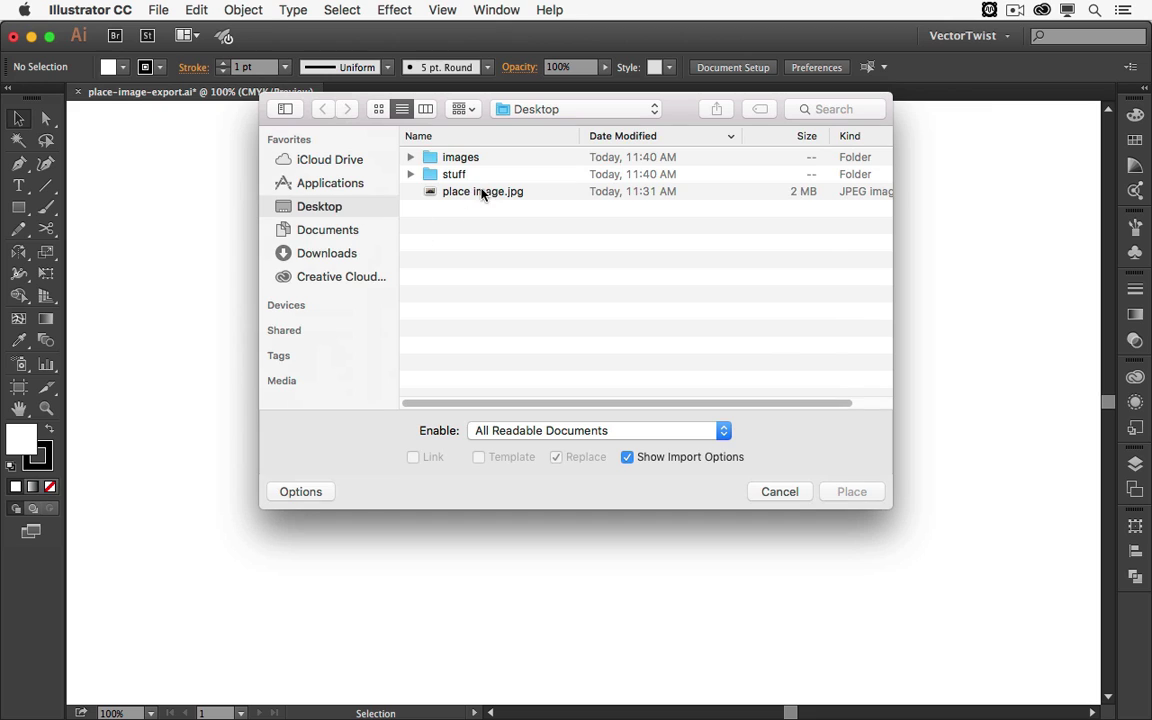
{"action": "left_click", "coordinate": [481, 192]}
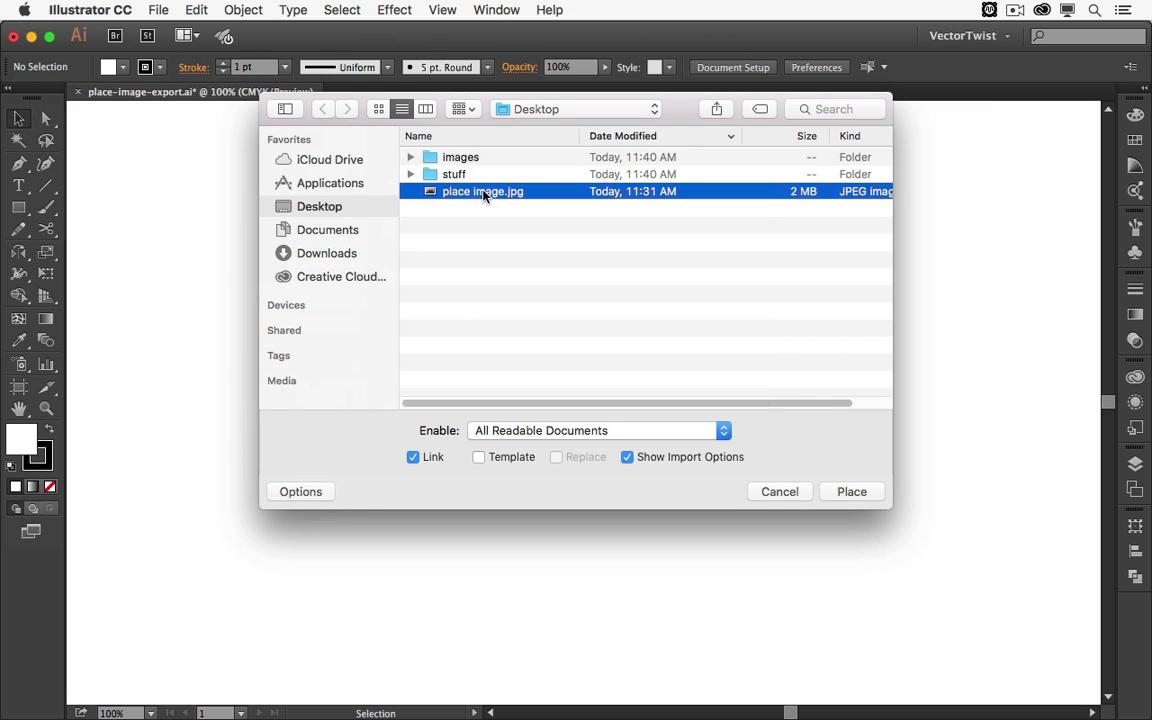
{"action": "left_click", "coordinate": [851, 491]}
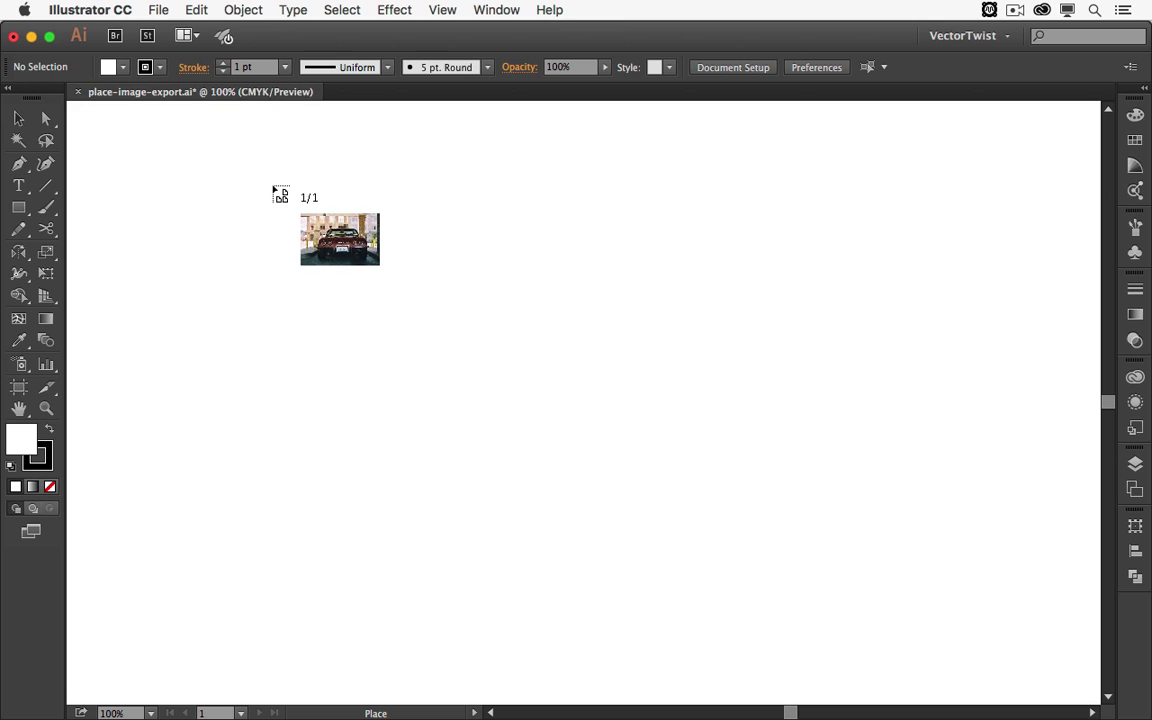
{"action": "left_click_drag", "start_coordinate": [268, 188], "coordinate": [920, 700]}
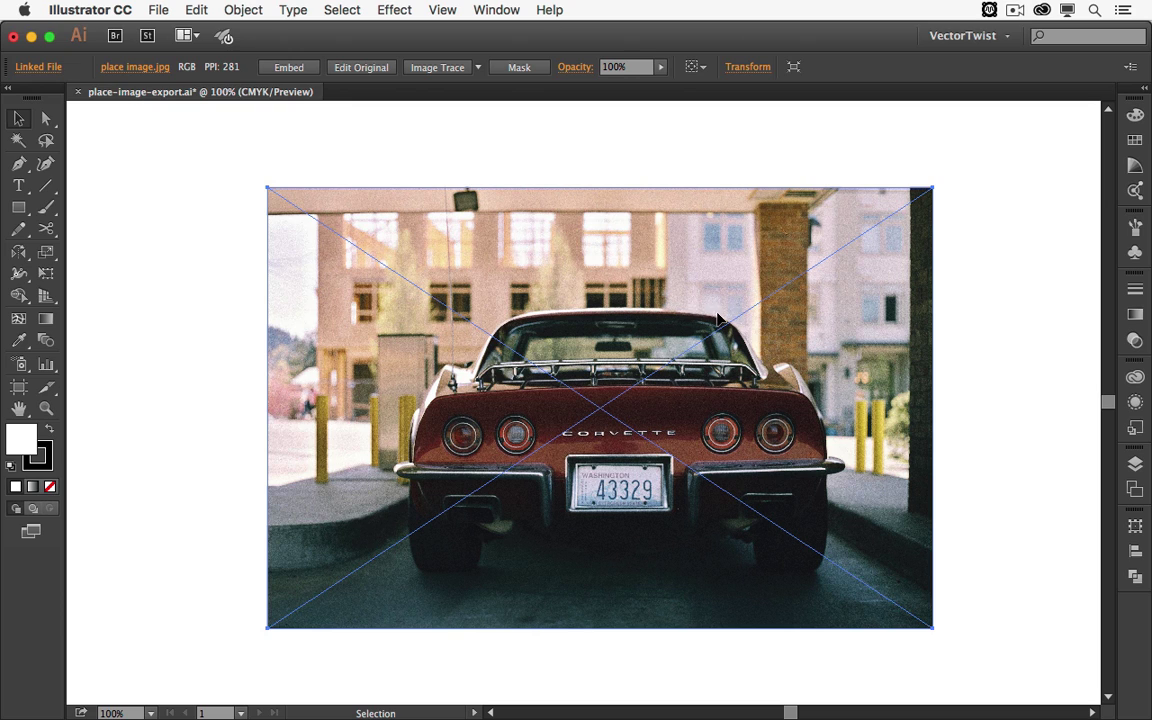
{"action": "key", "text": "super+shift+a"}
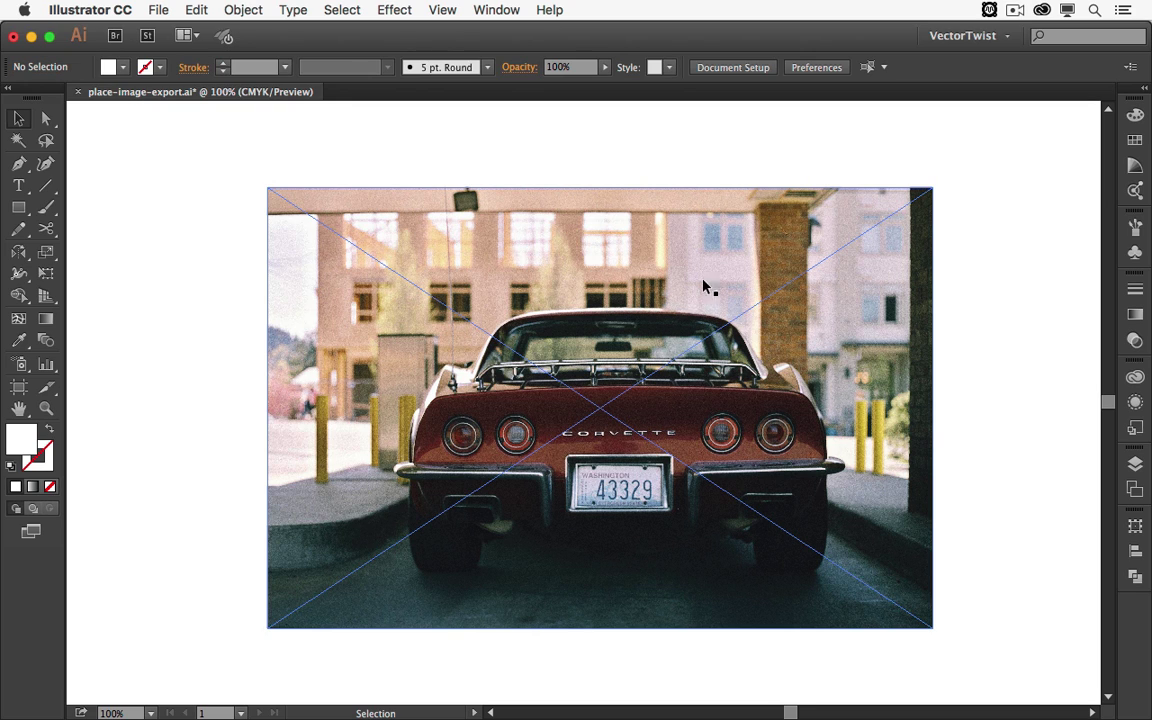
Select the placed Corvette photo with the Selection tool
{"action": "left_click", "coordinate": [771, 302]}
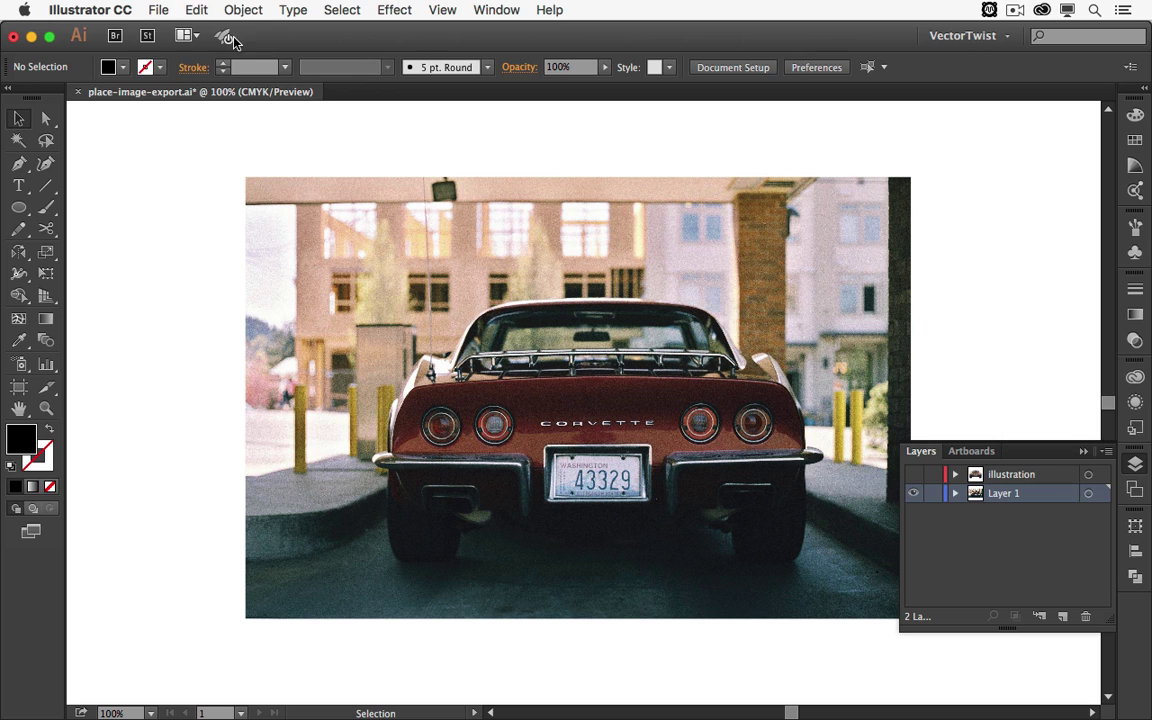
{"action": "left_click", "coordinate": [156, 10]}
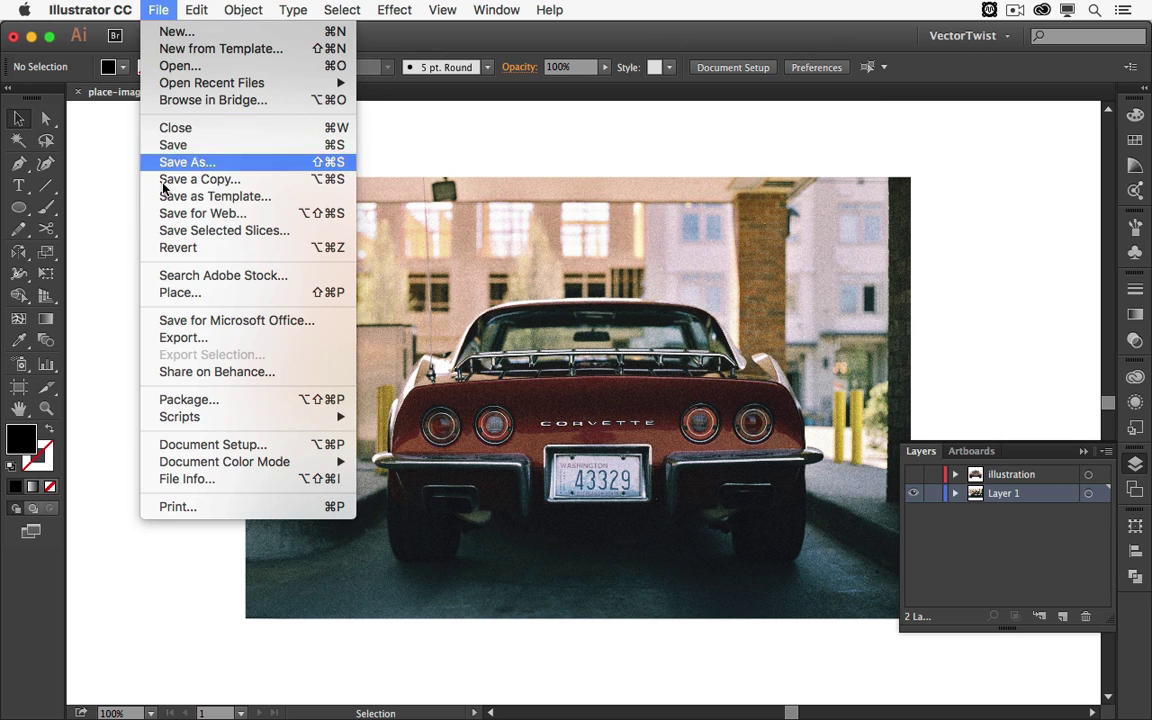
{"action": "left_click", "coordinate": [249, 162]}
{"action": "left_click", "coordinate": [560, 530]}
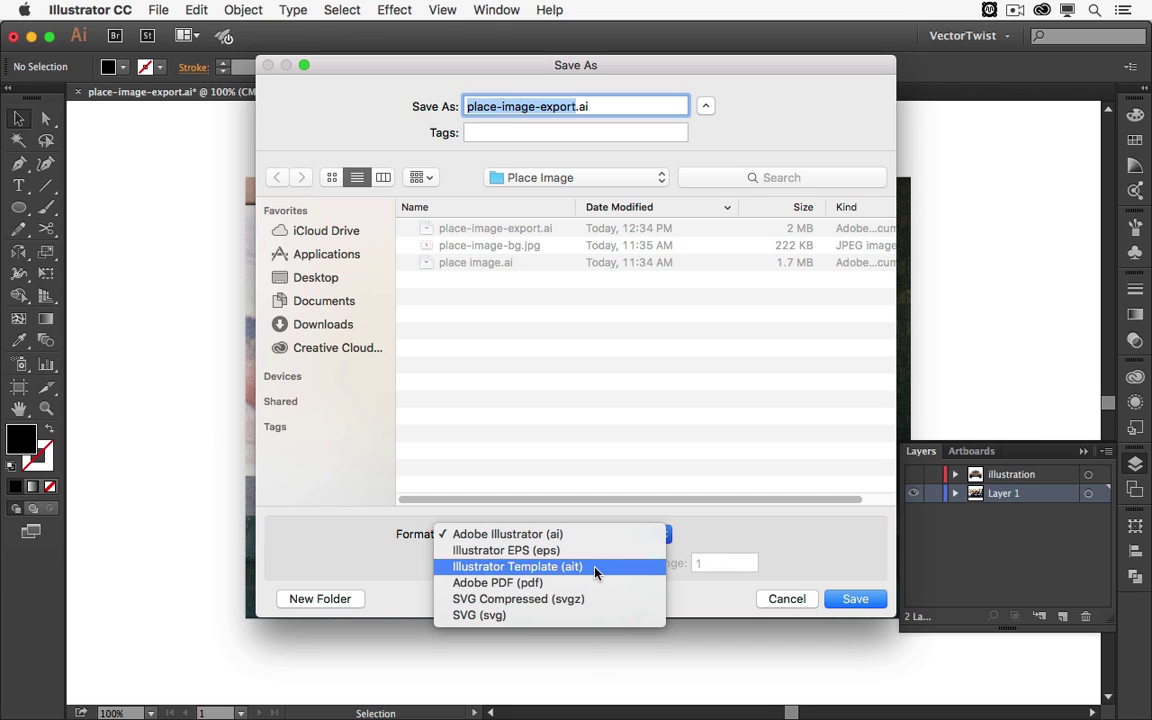
{"action": "left_click", "coordinate": [789, 600]}
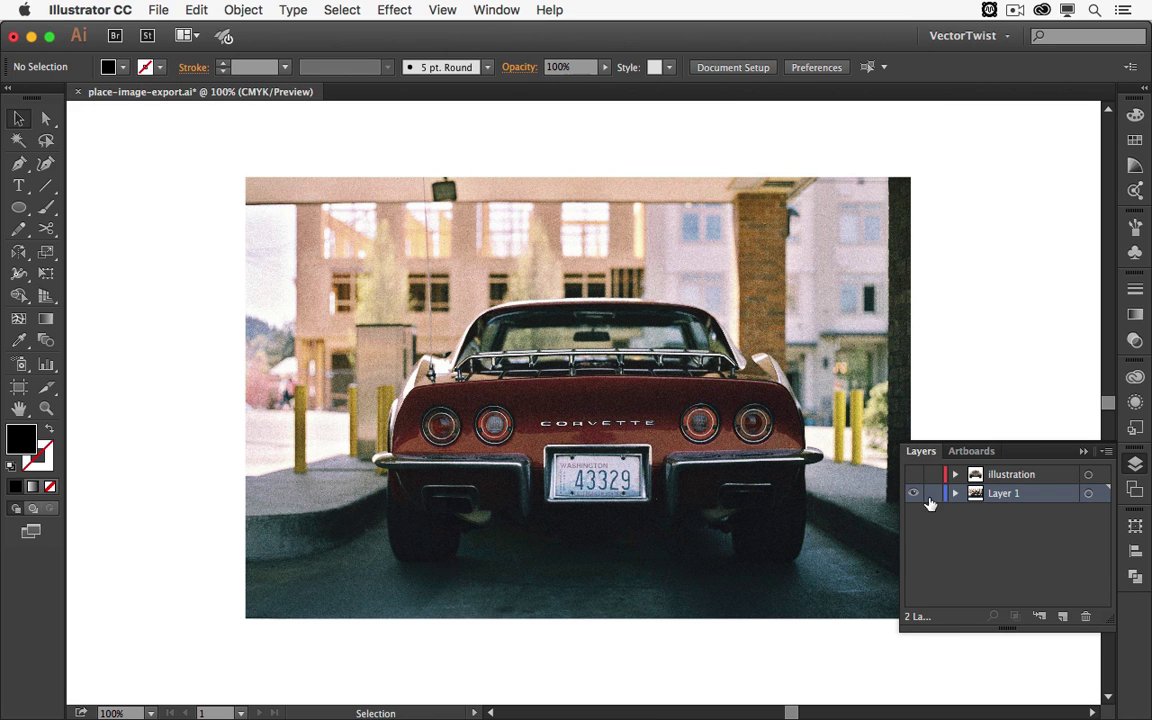
Turn on the illustration layer's visibility and hide the photo on Layer 1
{"action": "left_click", "coordinate": [913, 474]}
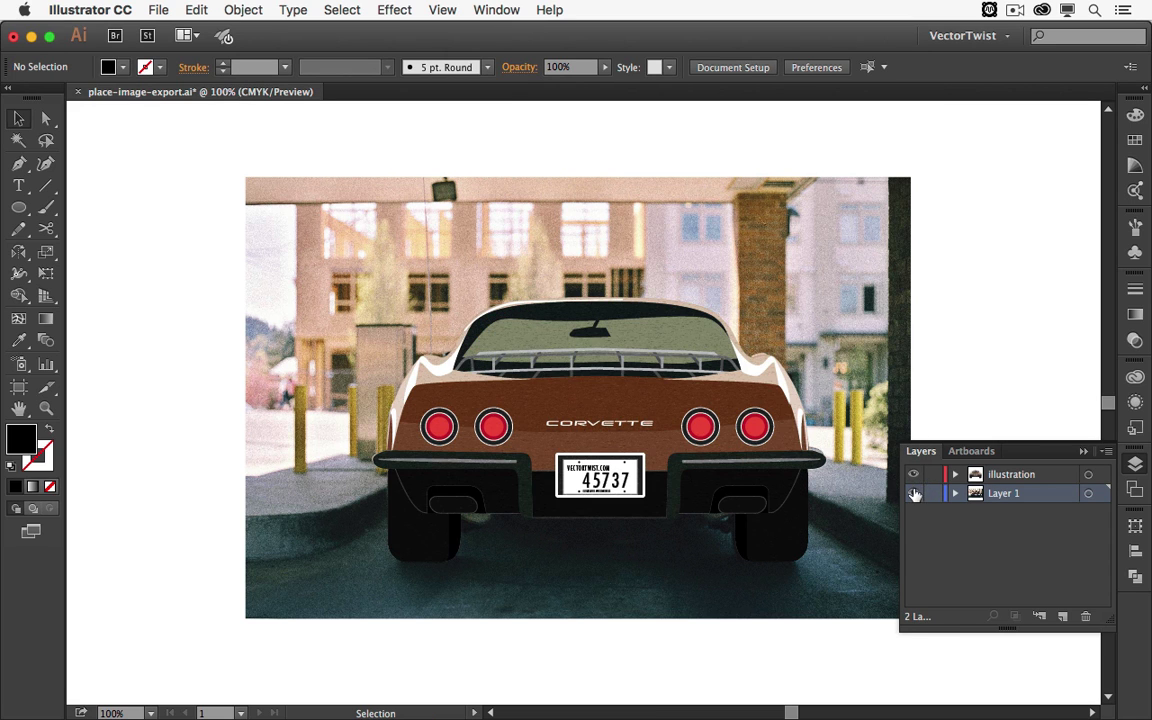
{"action": "left_click", "coordinate": [913, 494]}
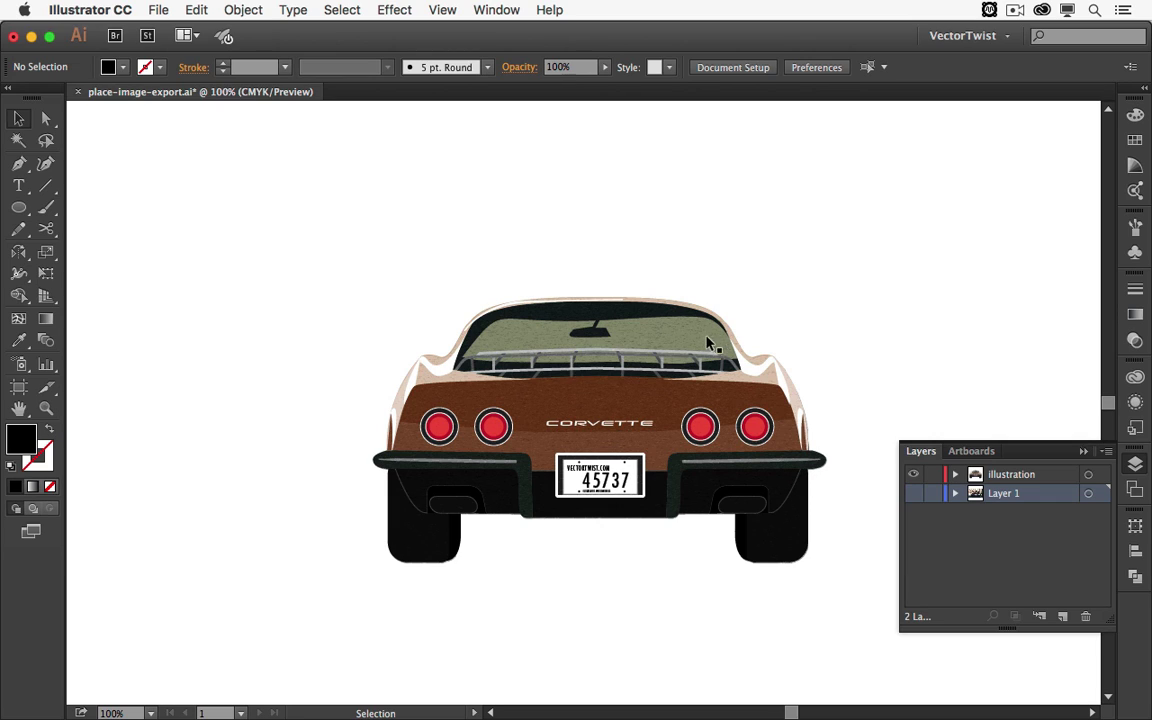
{"action": "left_click", "coordinate": [158, 10]}
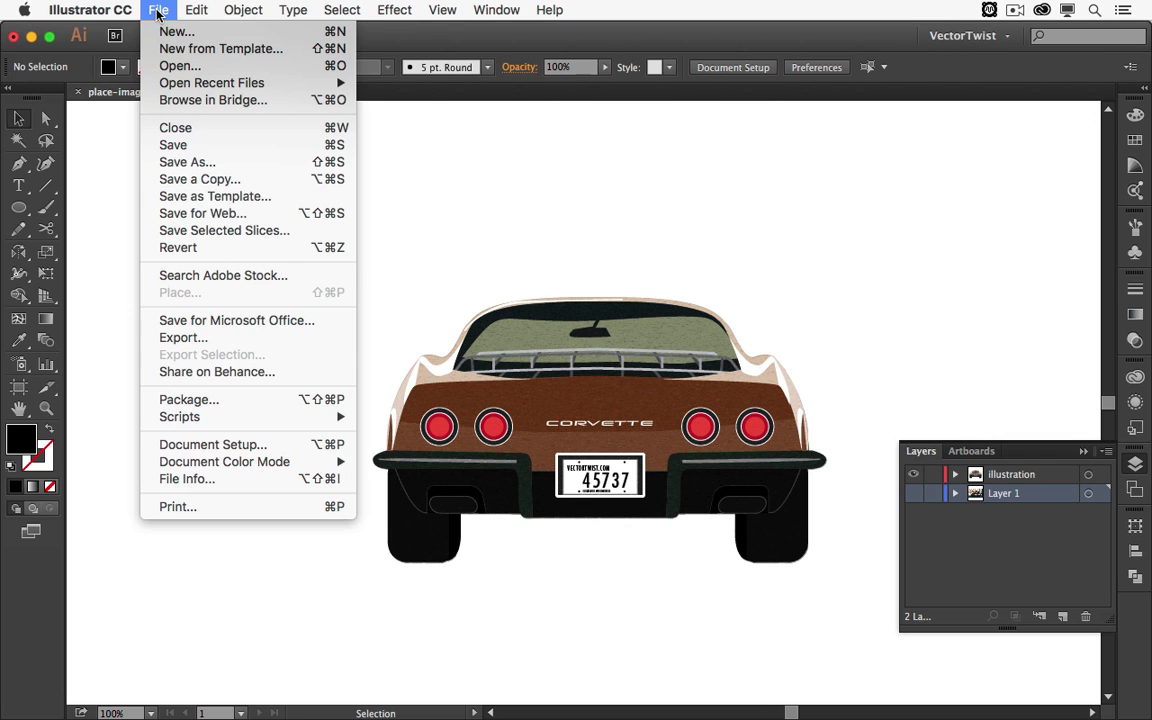
Export the artwork in PNG format under the file name corvette.png
{"action": "left_click", "coordinate": [265, 340]}
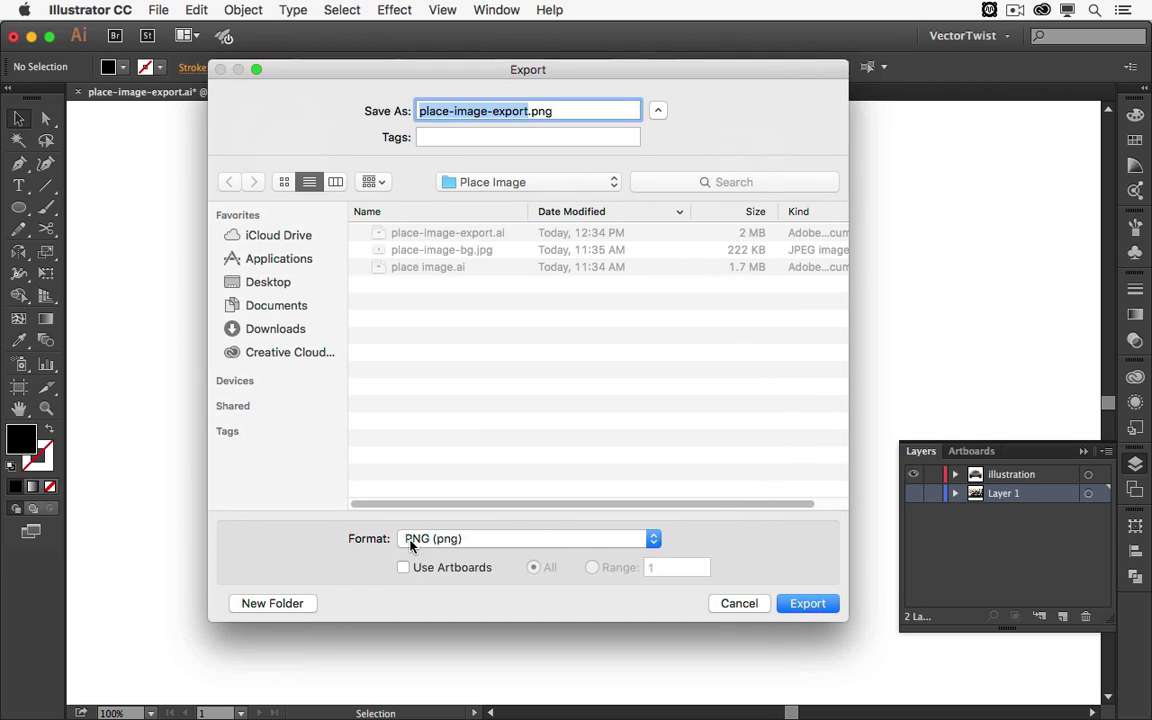
{"action": "left_click", "coordinate": [630, 540]}
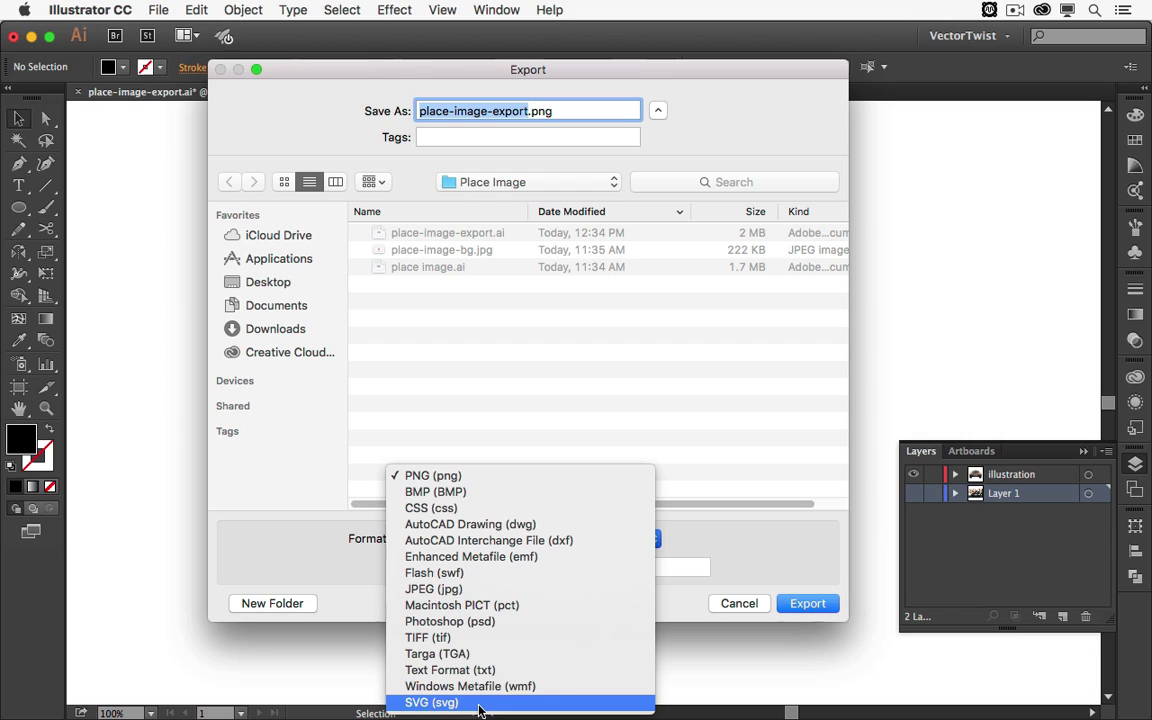
{"action": "left_click", "coordinate": [710, 540]}
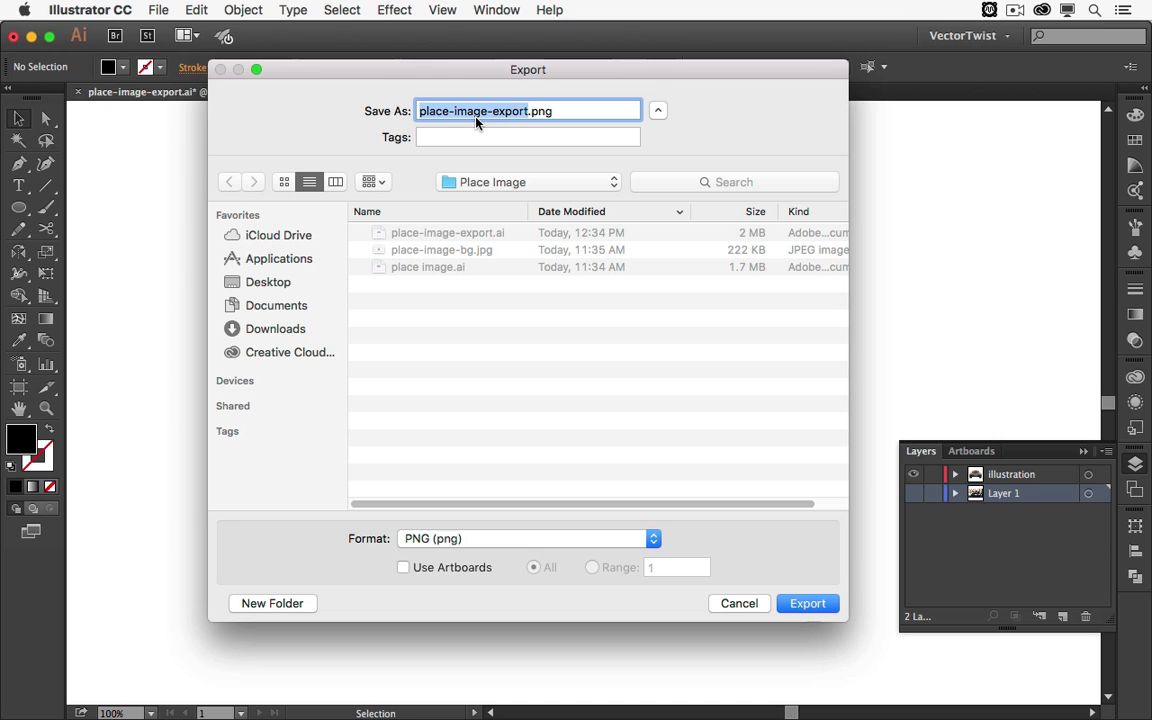
{"action": "type", "text": "corvette"}
{"action": "left_click", "coordinate": [808, 604]}
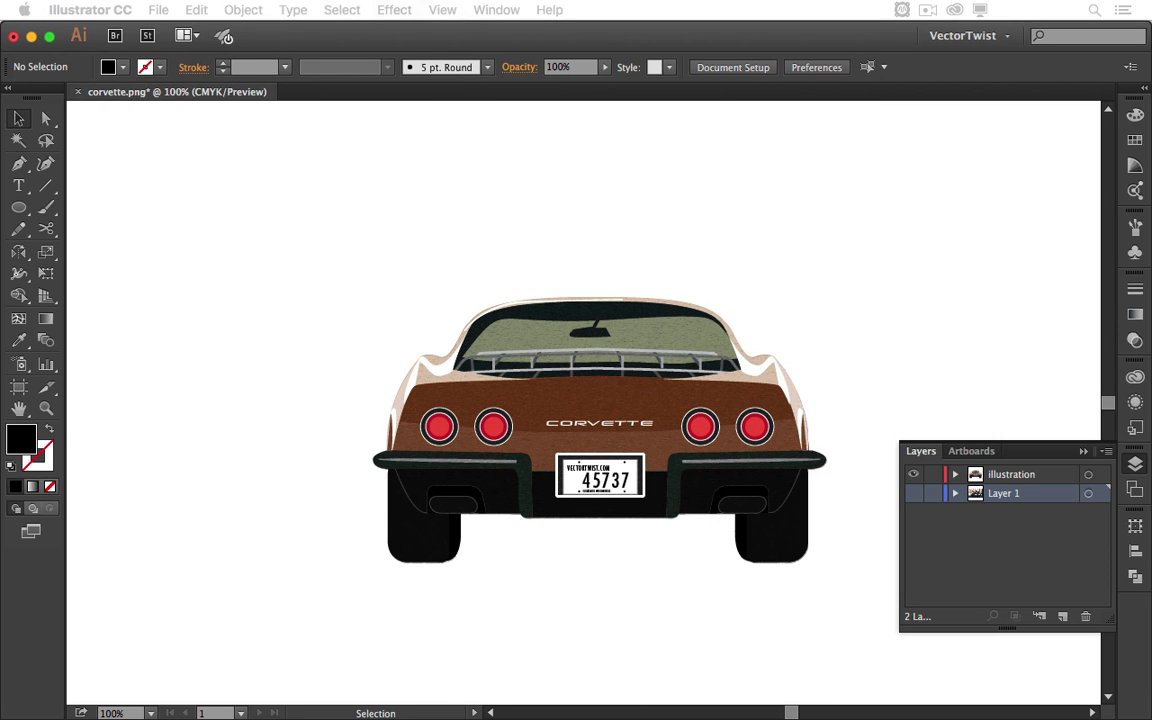
Confirm the PNG Options at Screen (72 ppi) resolution with a Transparent background
{"action": "left_click_drag", "start_coordinate": [545, 190], "coordinate": [480, 149]}
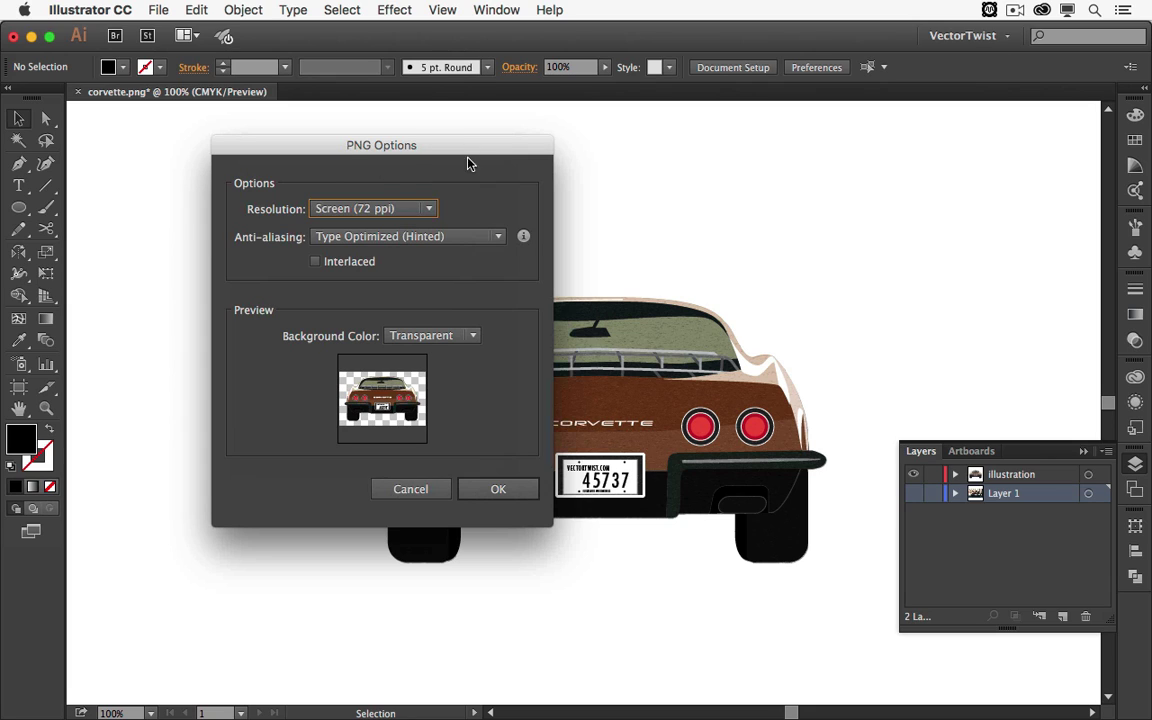
{"action": "left_click", "coordinate": [400, 209]}
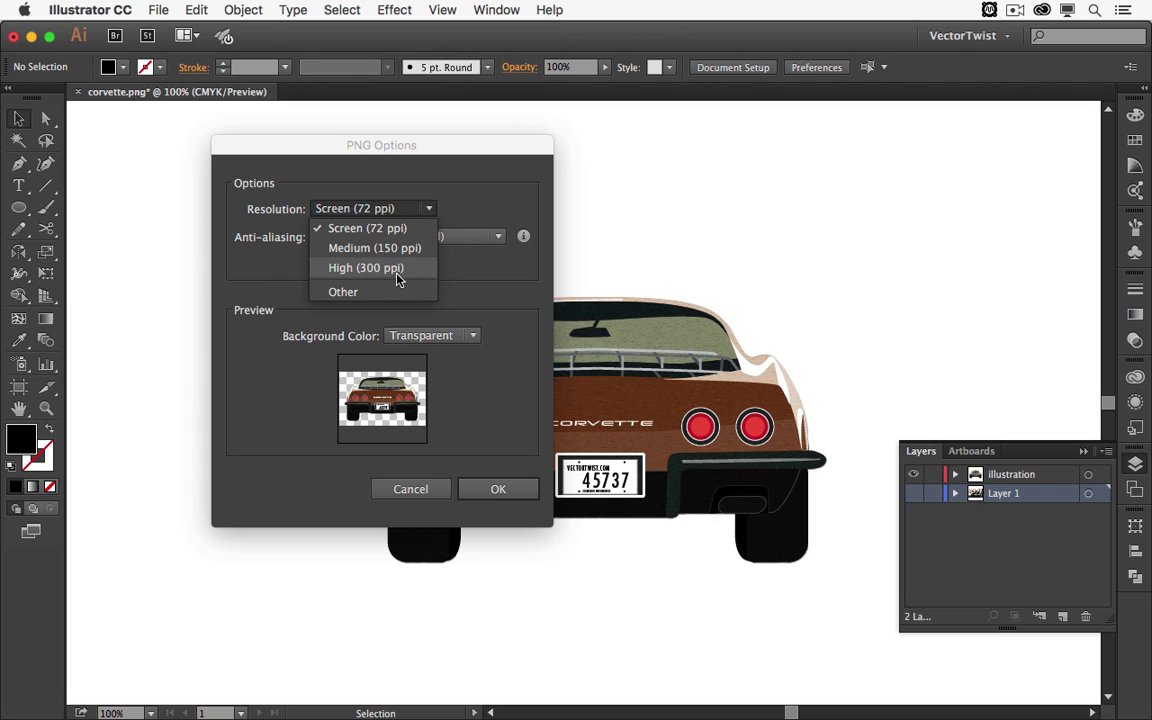
{"action": "left_click", "coordinate": [248, 255]}
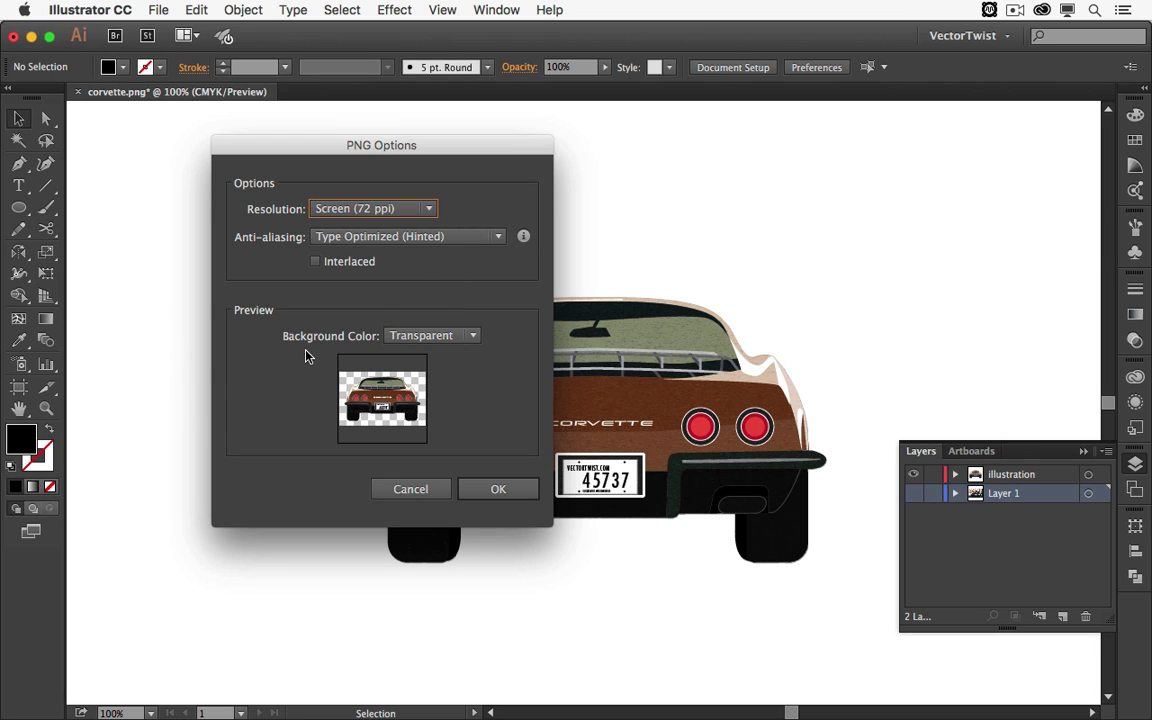
{"action": "left_click", "coordinate": [472, 337]}
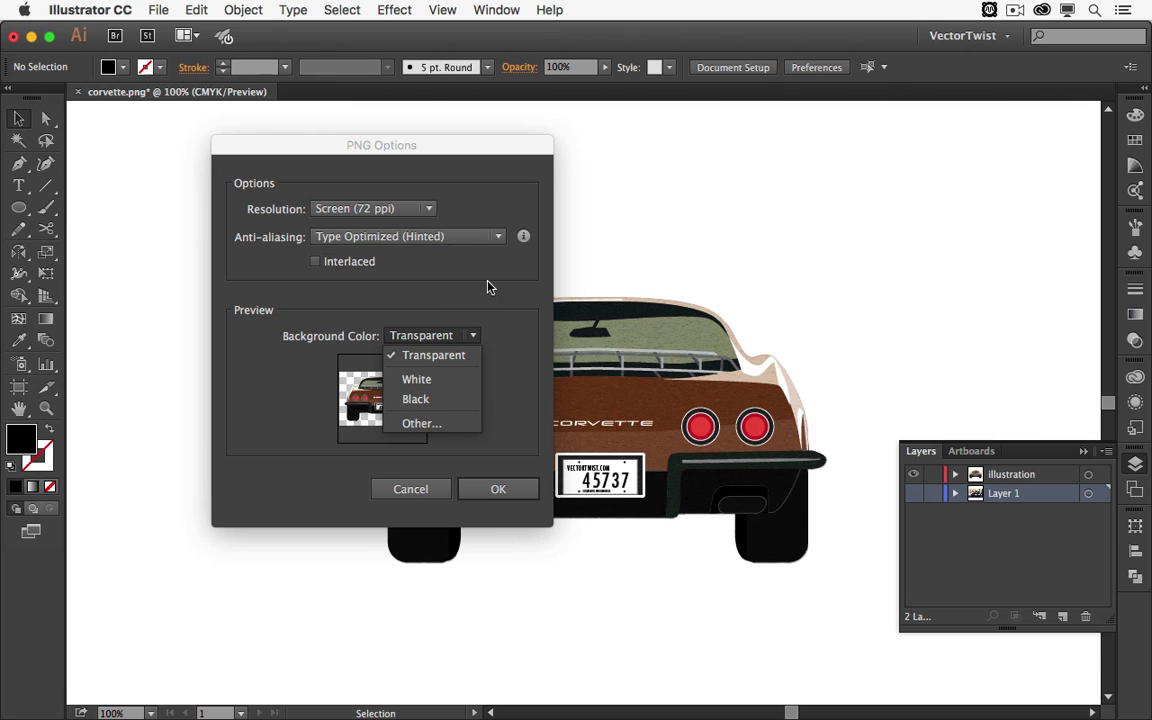
{"action": "left_click", "coordinate": [440, 291]}
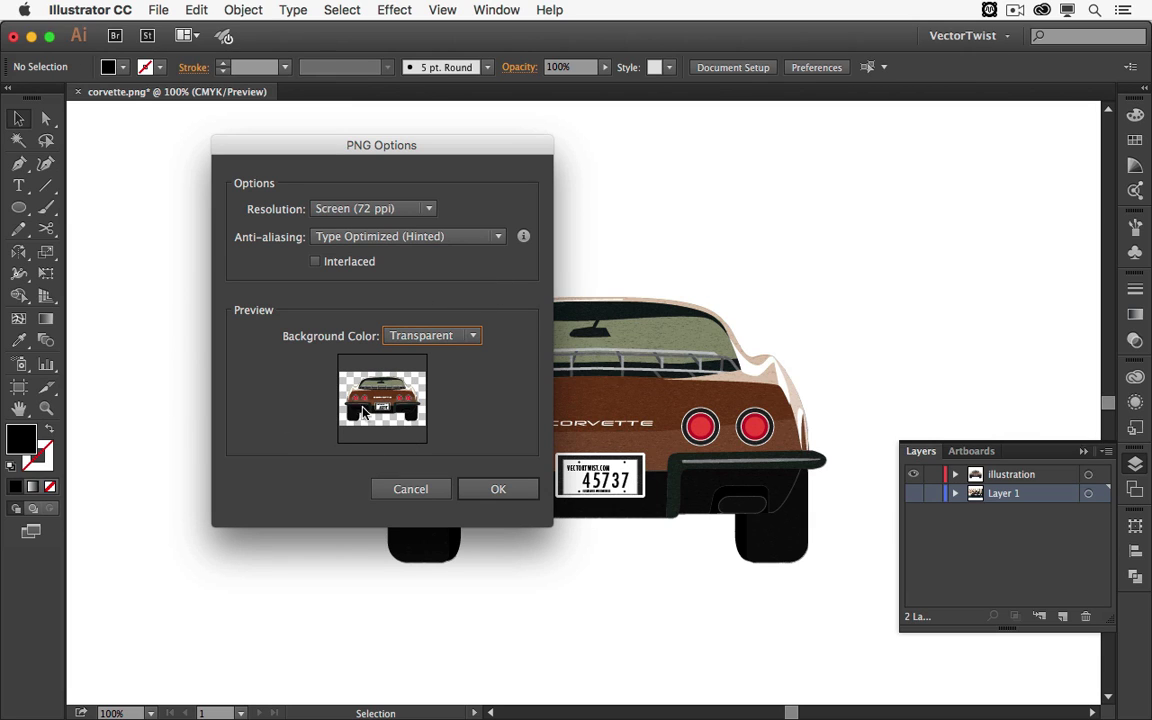
{"action": "left_click", "coordinate": [502, 495]}
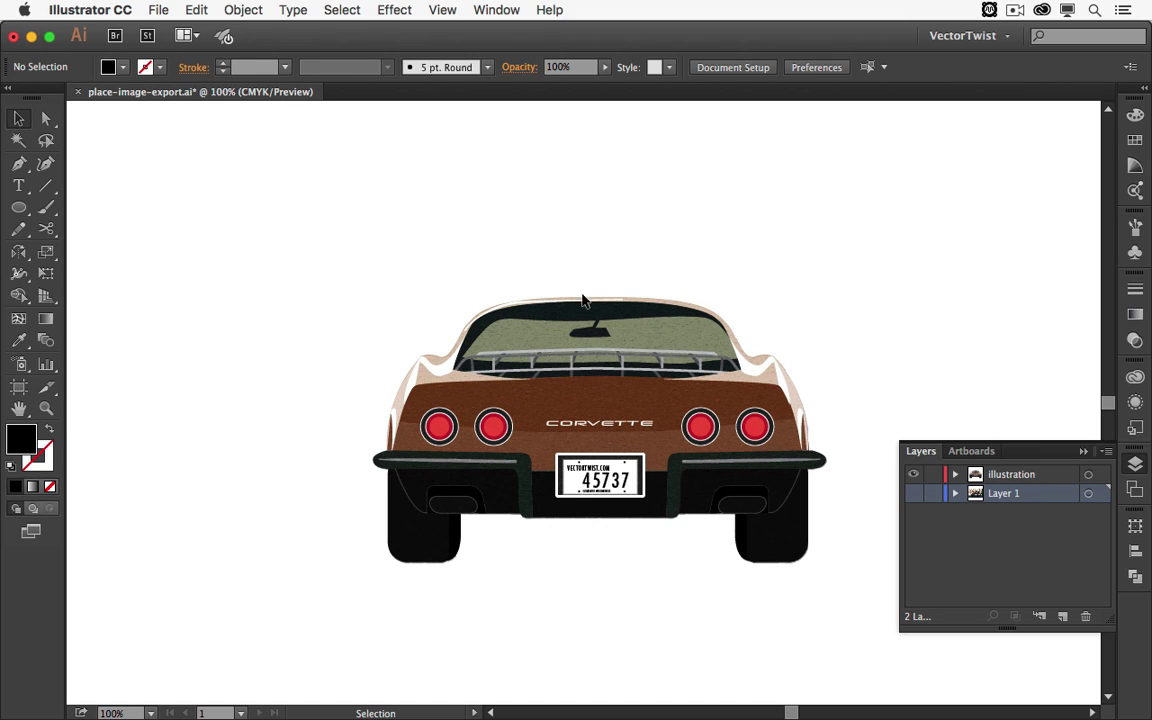
Add a new layer and load corvette.png for placing
{"action": "key", "text": "super+l"}
{"action": "left_click", "coordinate": [152, 9]}
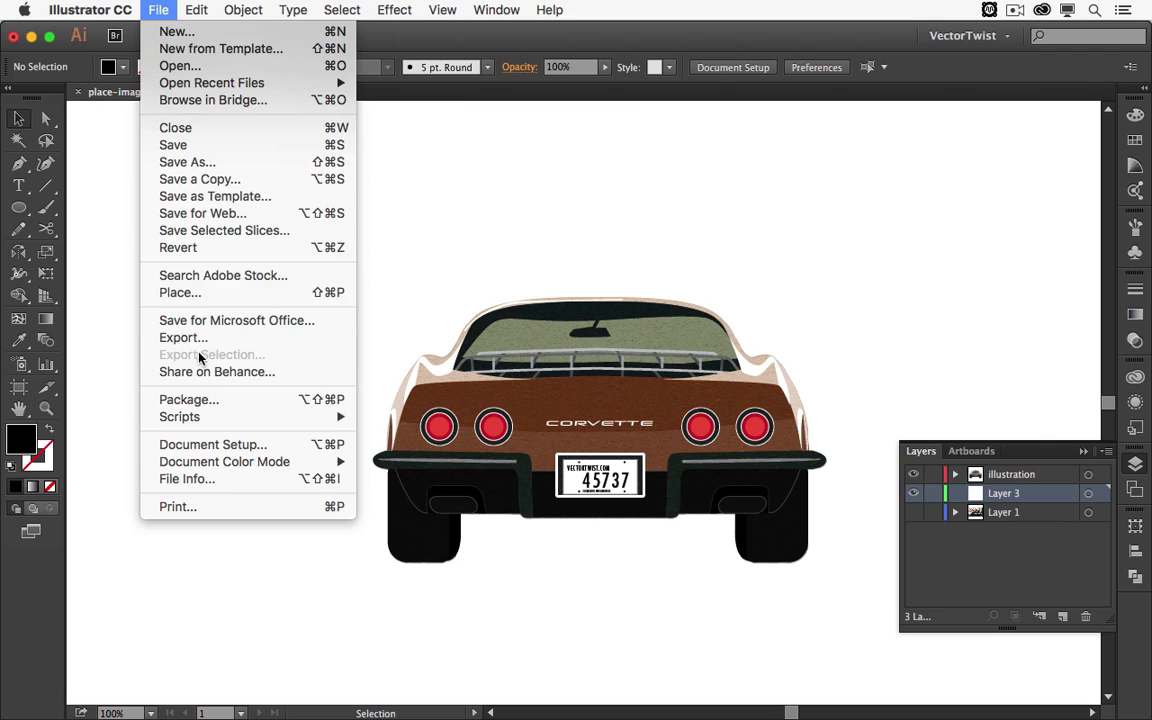
{"action": "left_click", "coordinate": [180, 292]}
{"action": "left_click", "coordinate": [458, 160]}
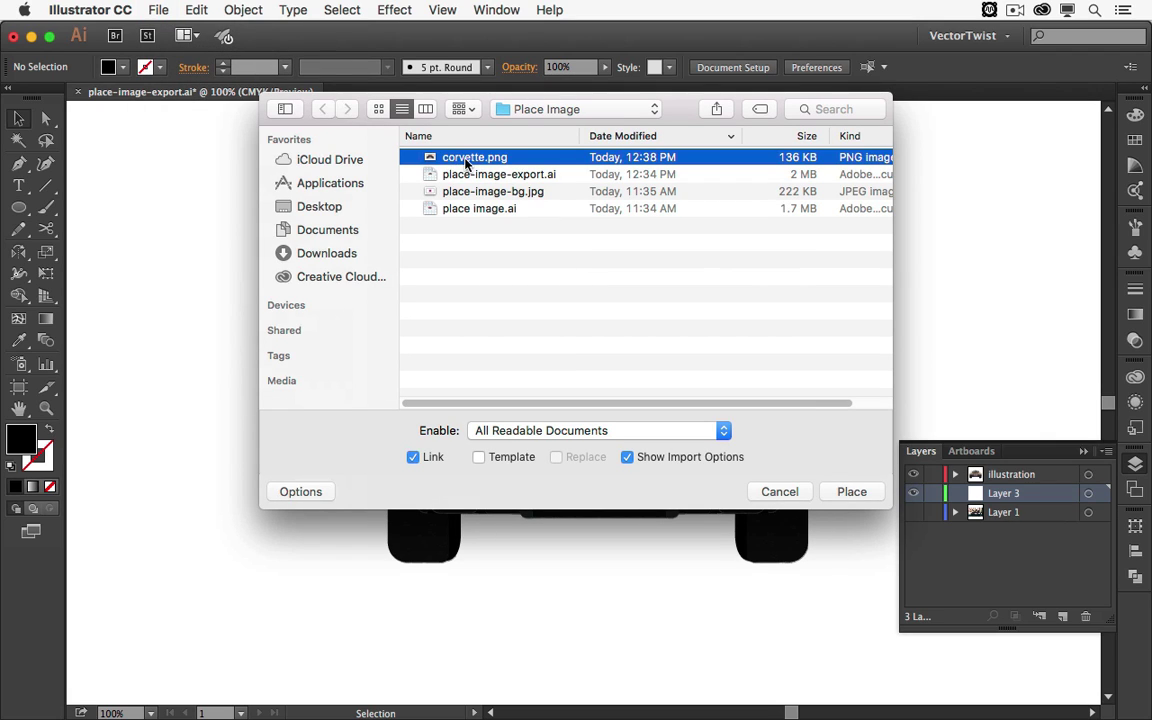
{"action": "left_click", "coordinate": [850, 492]}
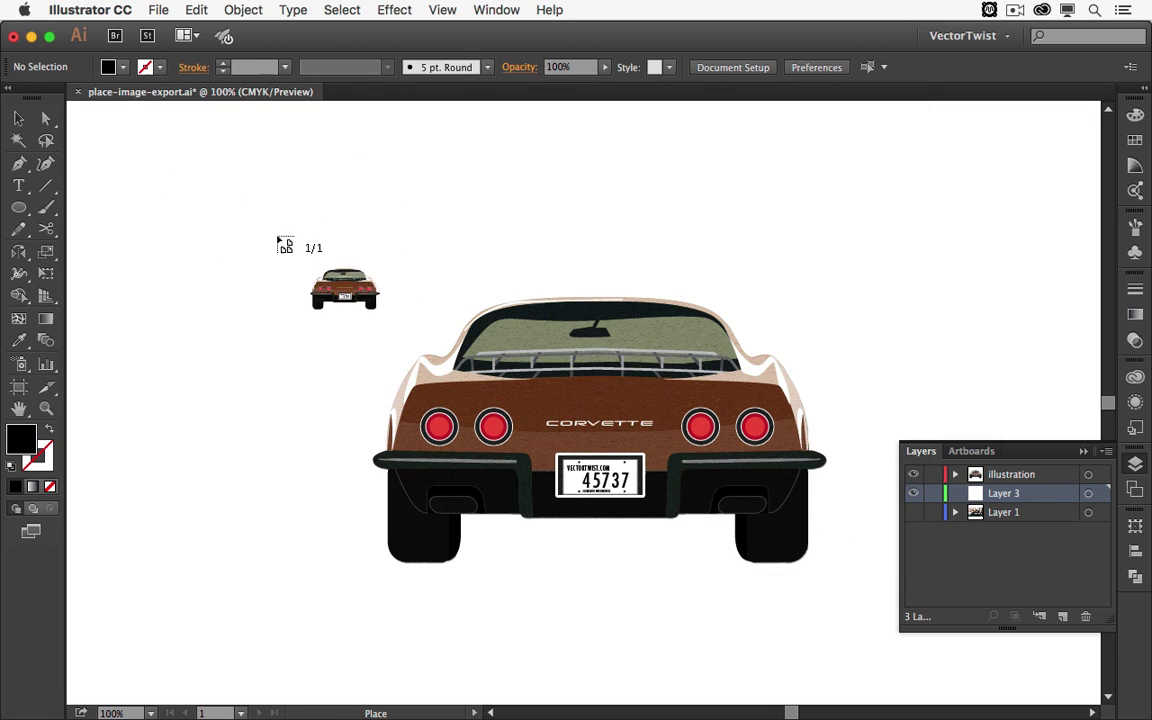
Drop corvette.png on the artboard and position it up and left of the original Corvette
{"action": "left_click", "coordinate": [163, 188]}
{"action": "left_click_drag", "start_coordinate": [776, 285], "coordinate": [922, 282]}
{"action": "left_click_drag", "start_coordinate": [540, 275], "coordinate": [390, 211]}
{"action": "left_click_drag", "start_coordinate": [779, 213], "coordinate": [732, 250]}
{"action": "left_click", "coordinate": [770, 237]}
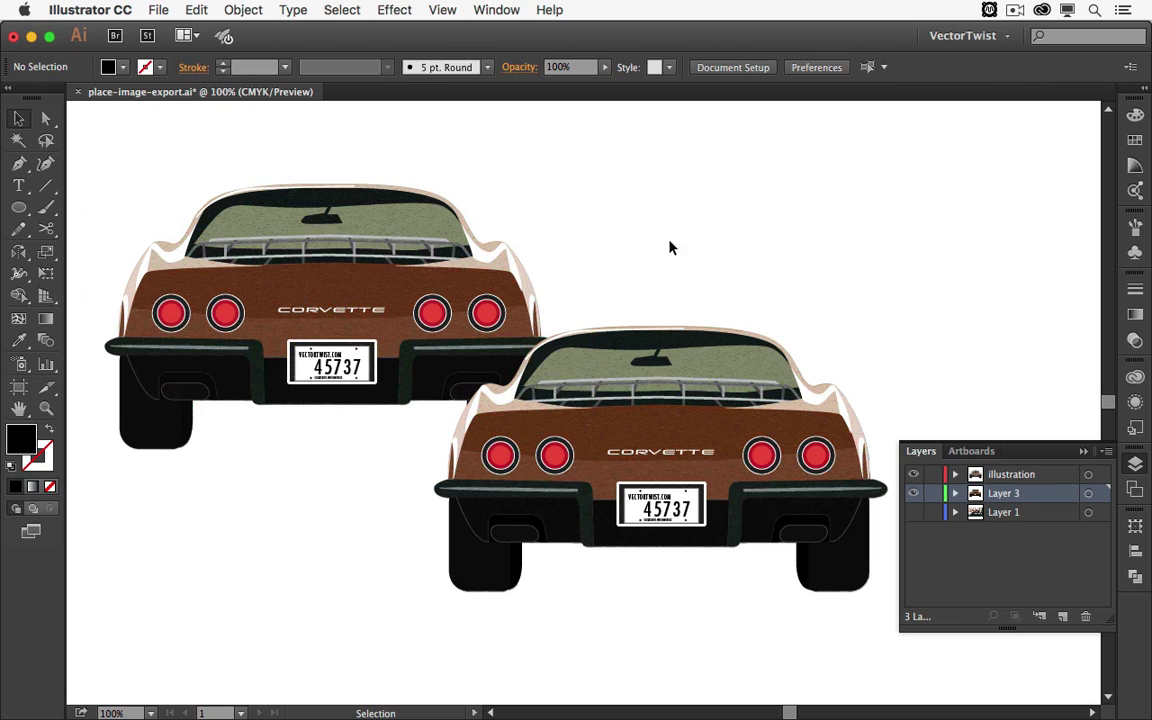